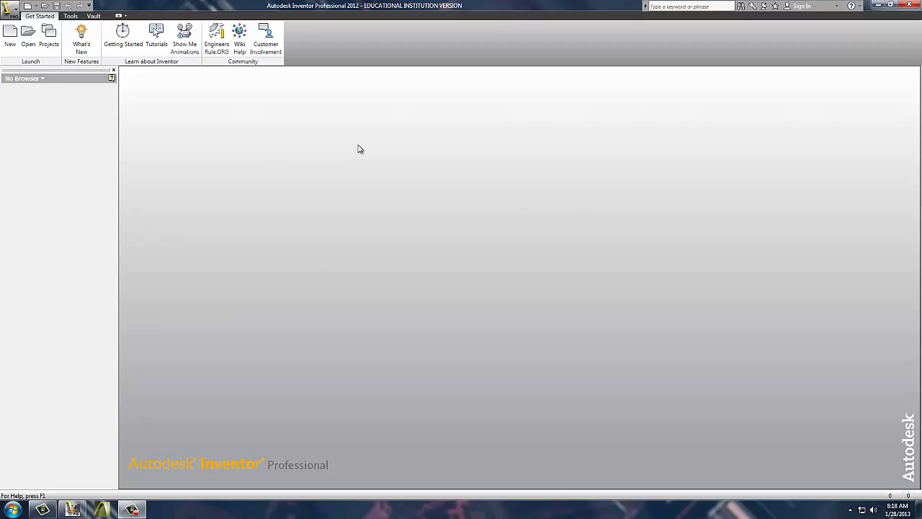
Create a new part from the Standard.ipt template in the Default tab
click(10, 39)
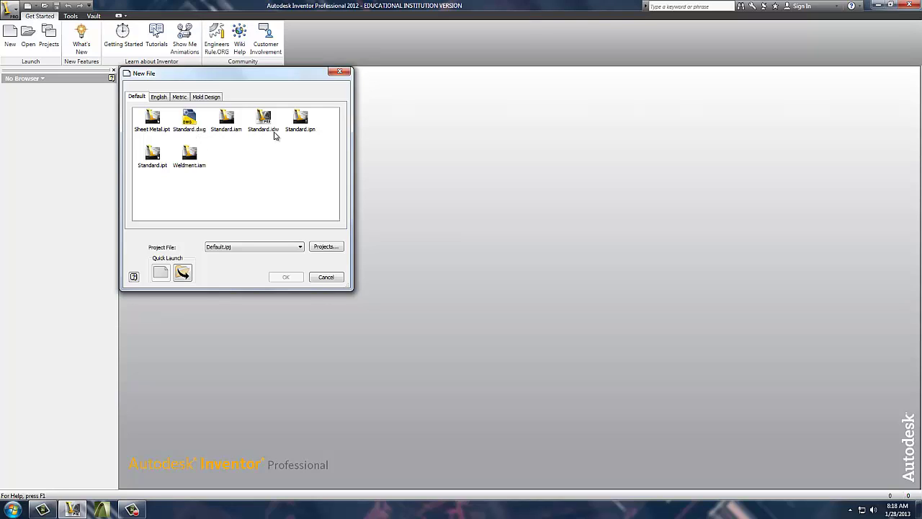
click(154, 157)
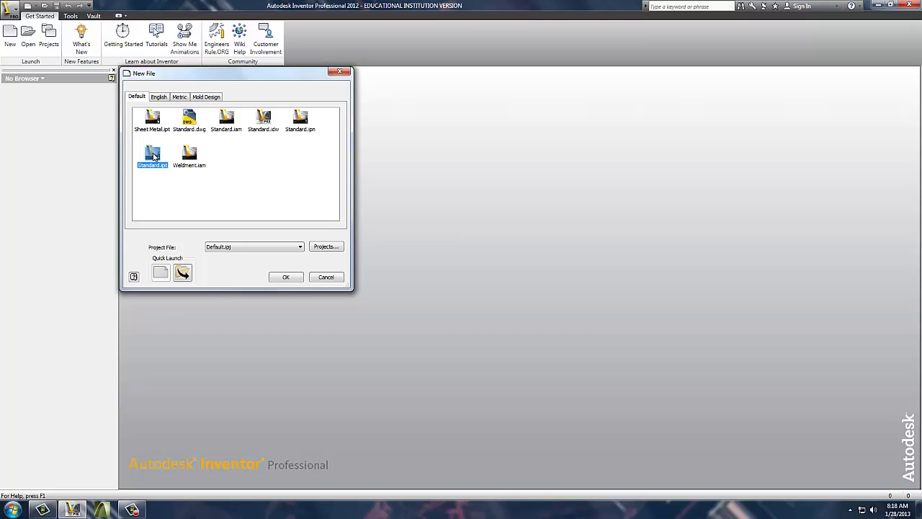
click(284, 279)
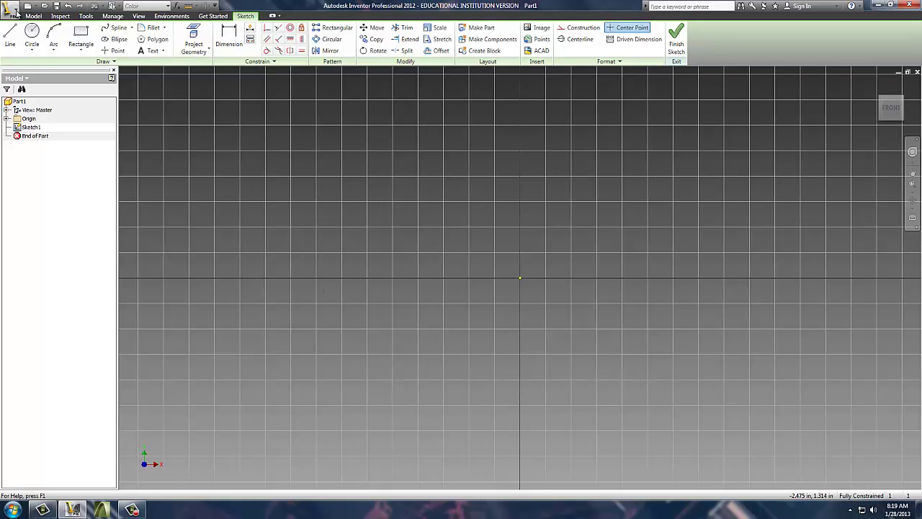
Set the Sky colour scheme with a single-colour background in Options > Colors
click(17, 12)
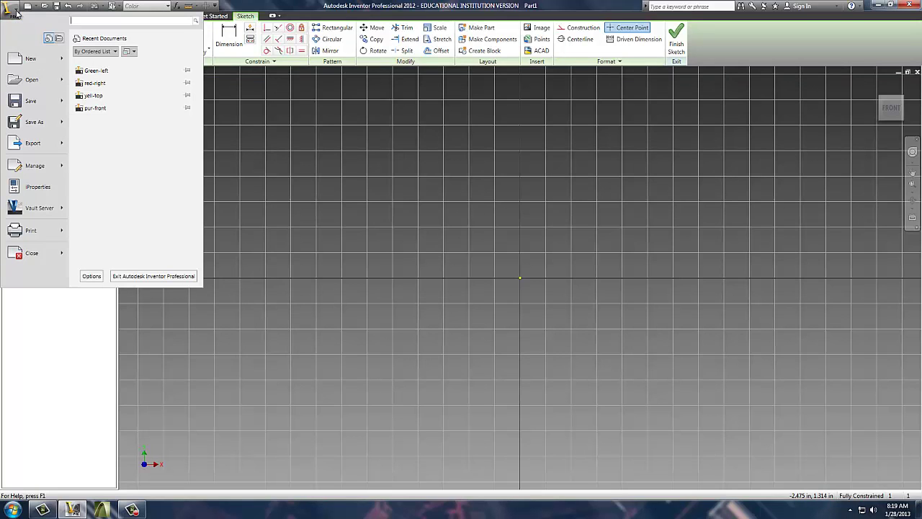
click(91, 276)
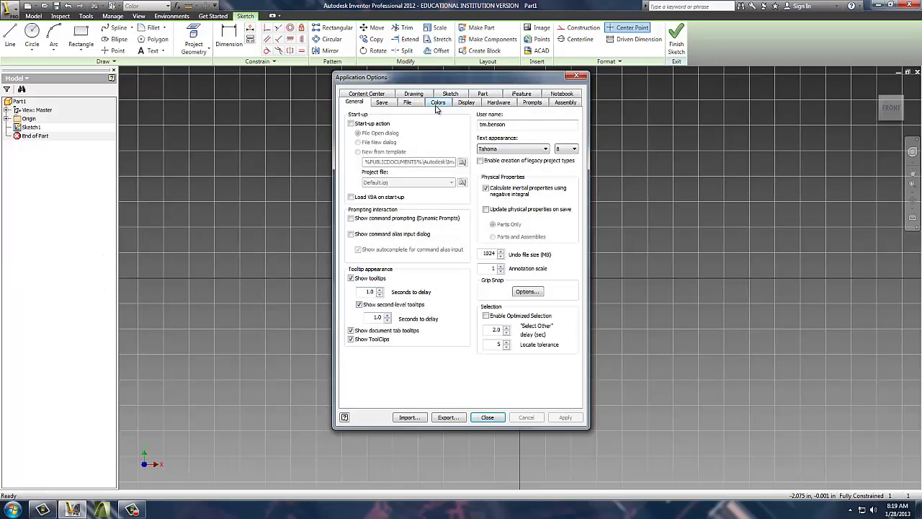
click(437, 104)
click(360, 301)
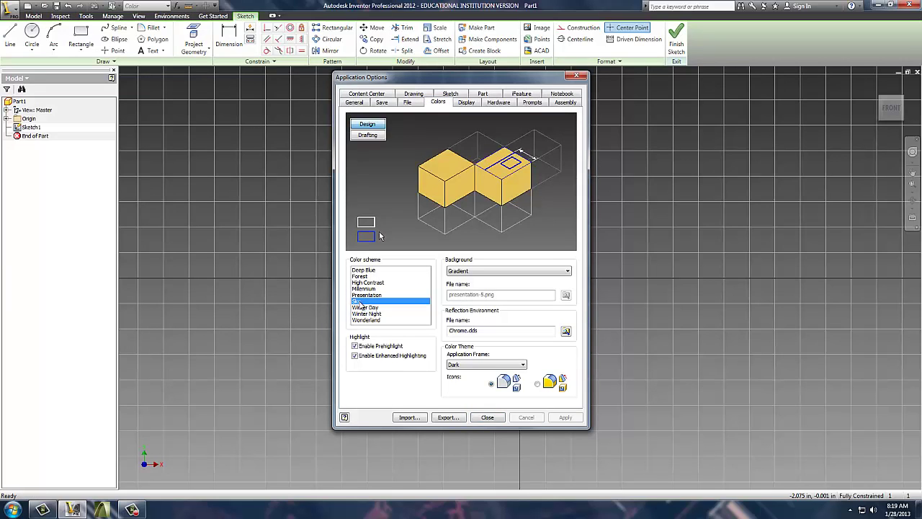
click(462, 271)
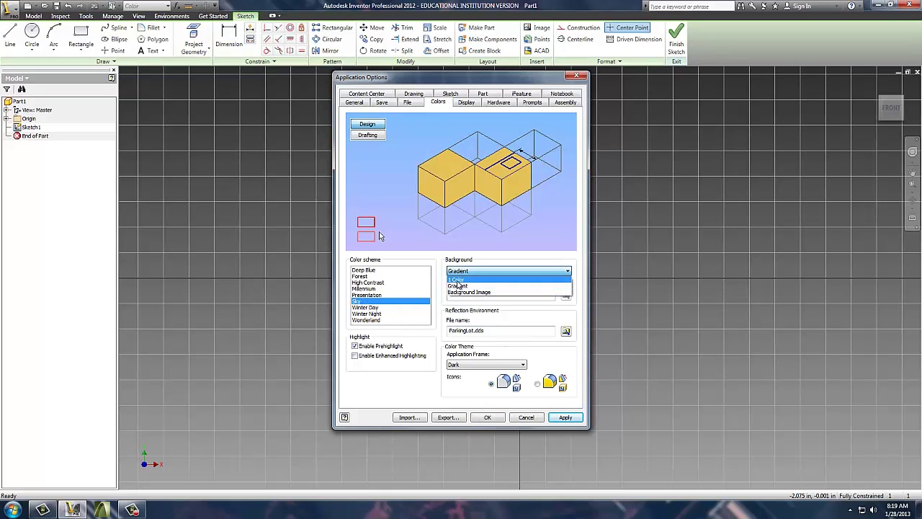
click(566, 417)
click(487, 418)
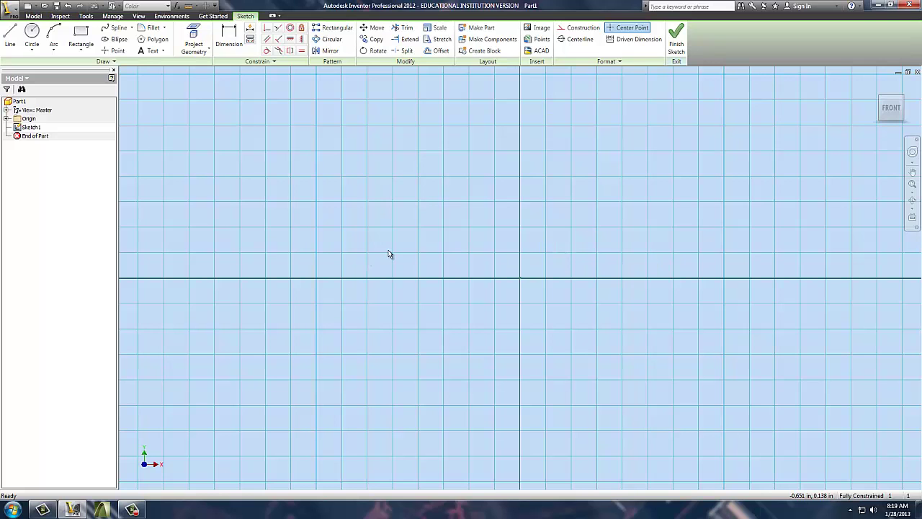
Scroll-zoom the empty sketch out until the grid shows finer squares
scroll(389, 253, down, 2)
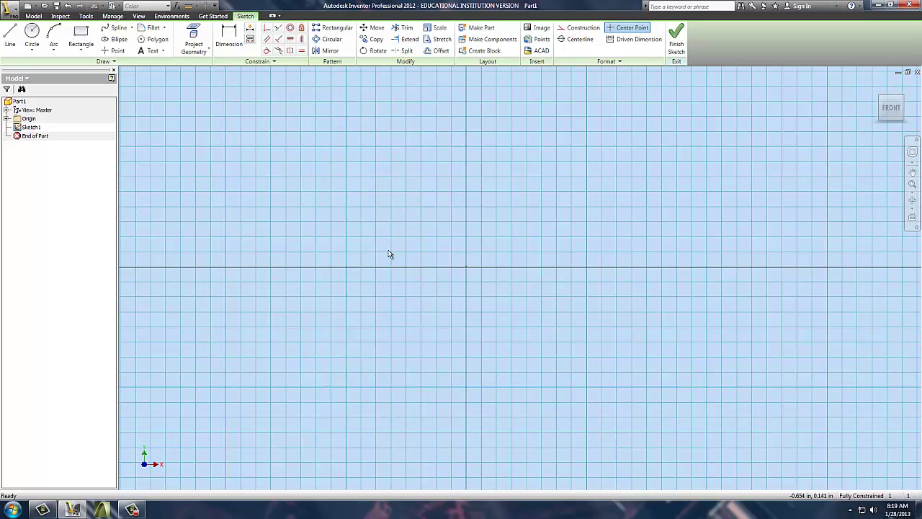
scroll(389, 253, down, 2)
scroll(389, 254, up, 1)
scroll(389, 253, up, 3)
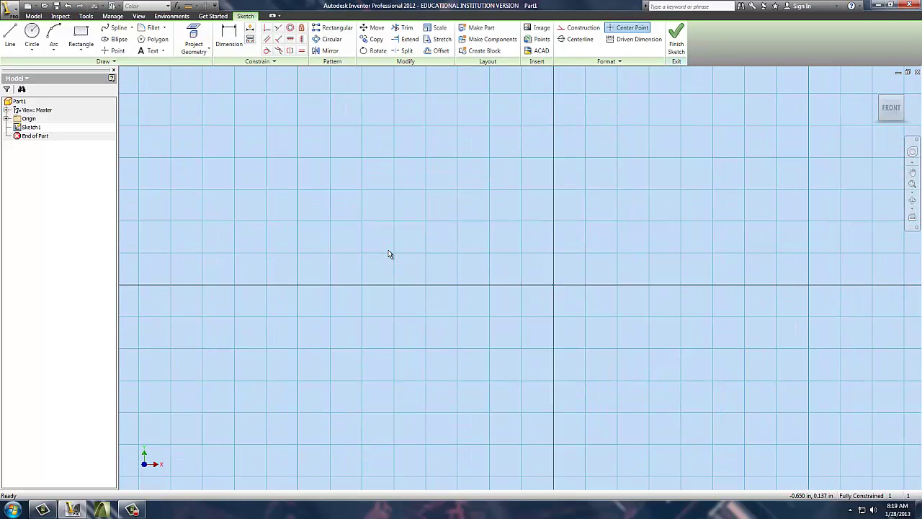
scroll(389, 254, down, 2)
scroll(389, 253, down, 1)
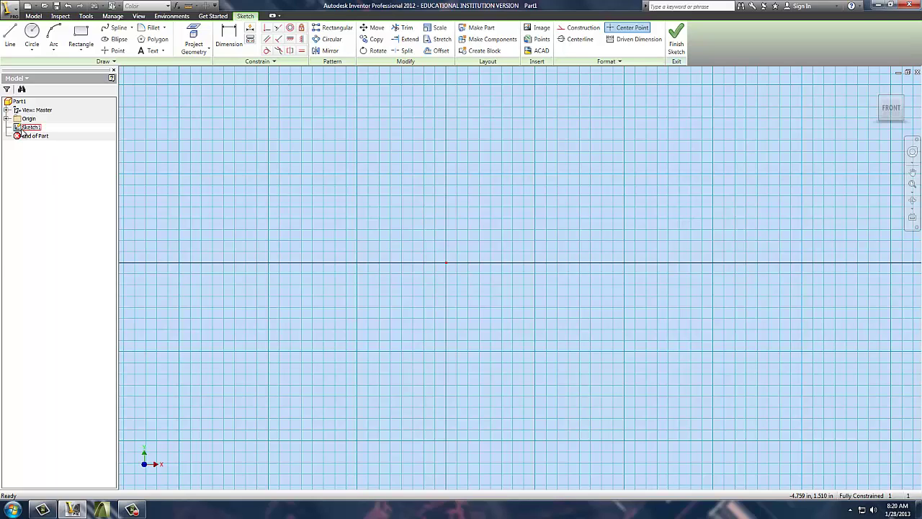
Expand Origin in the Model browser to show its planes, axes and centre point
click(8, 120)
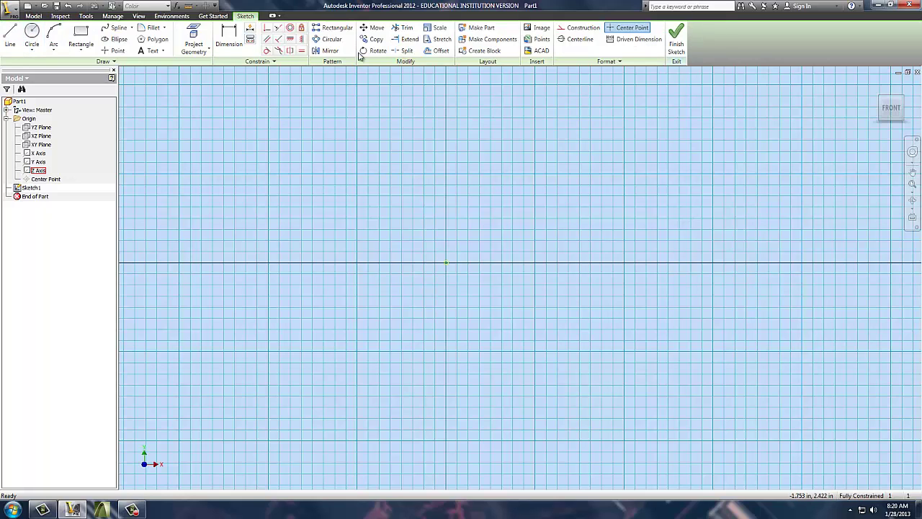
Draw a two-corner rectangle from the origin up and right, then finish the sketch
click(81, 36)
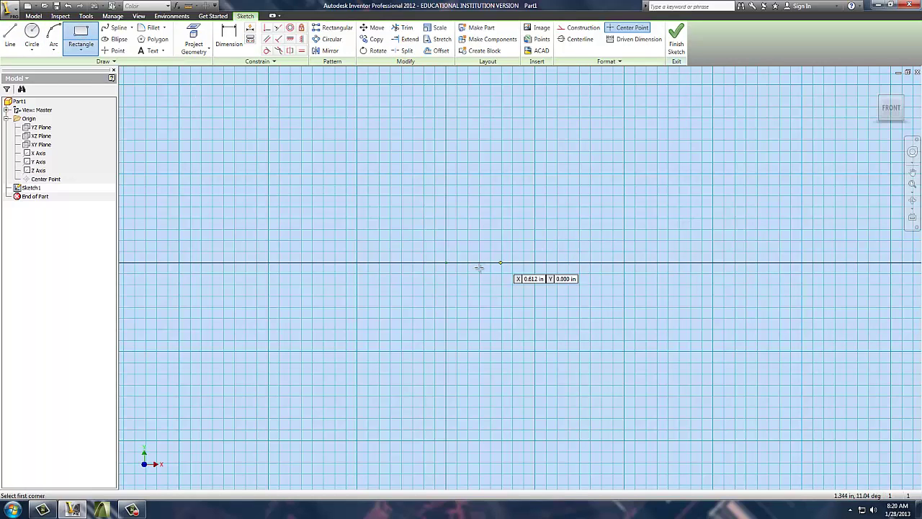
click(445, 262)
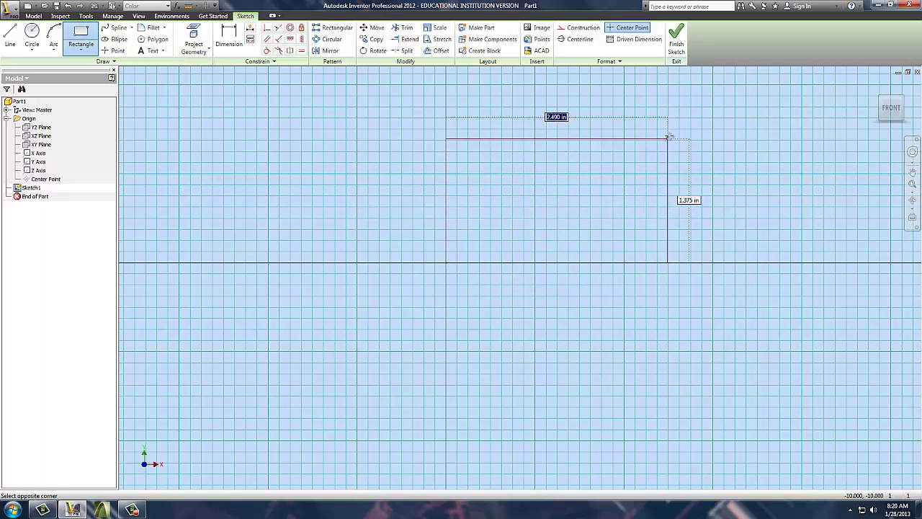
click(690, 115)
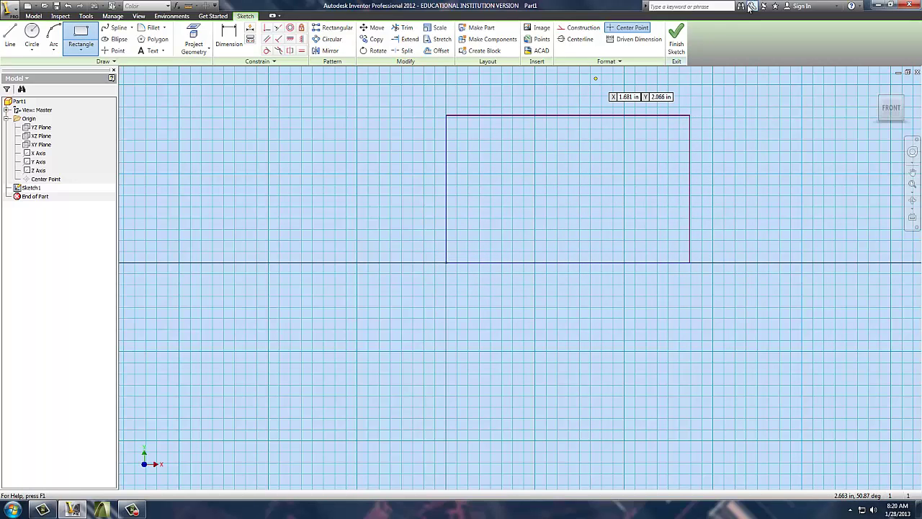
click(676, 37)
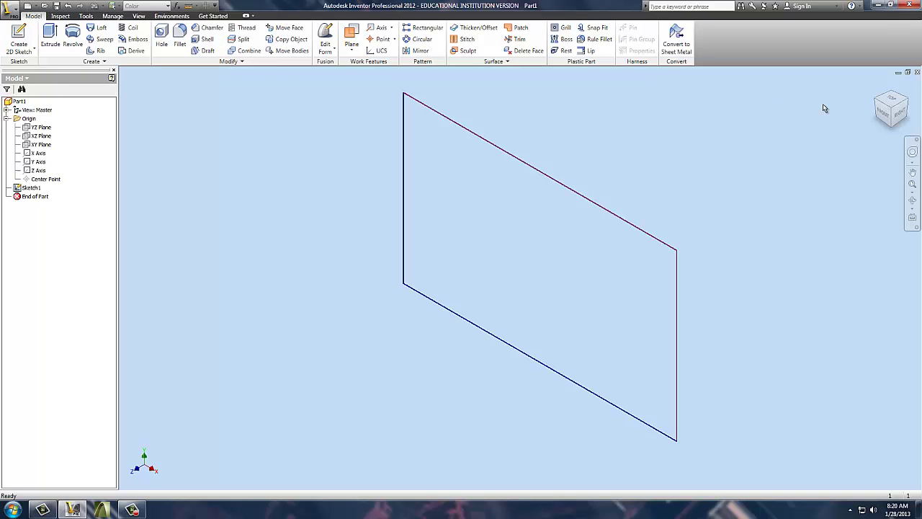
Orbit the rectangle with the ViewCube through front and isometric views, ending front-right
click(884, 106)
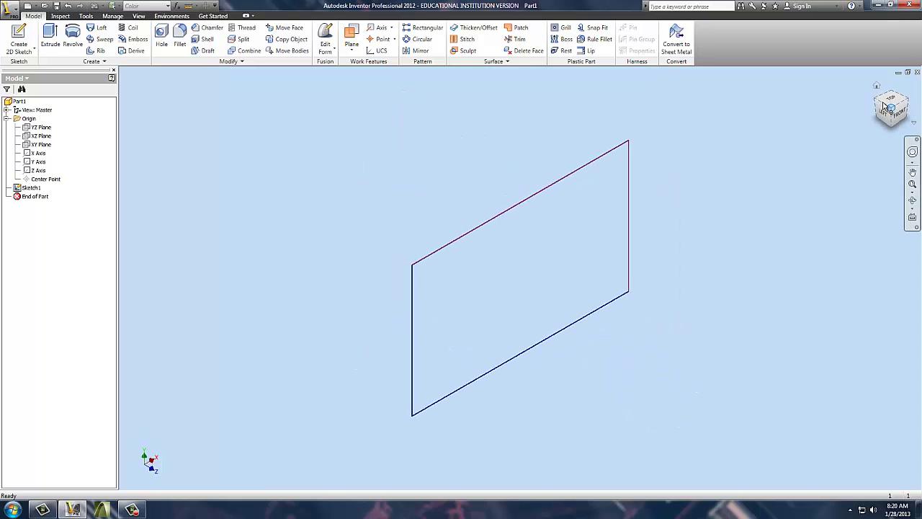
click(900, 117)
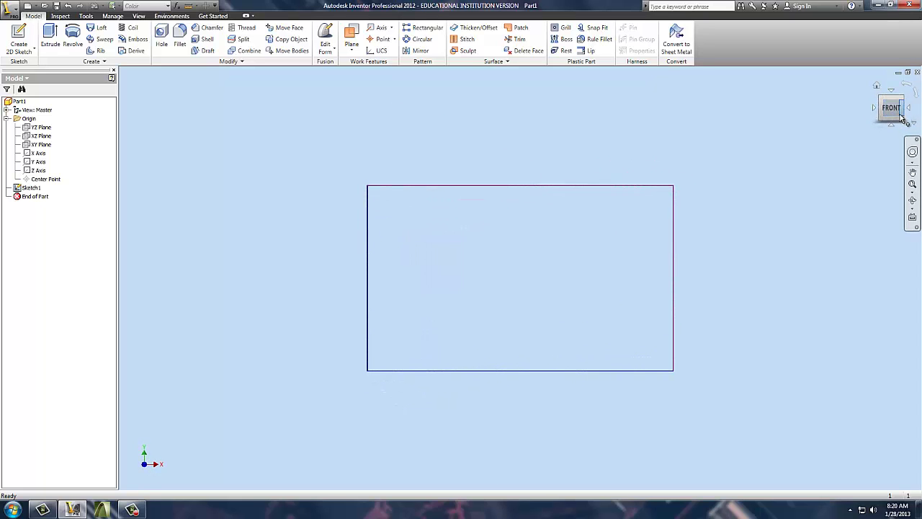
drag(902, 118, 887, 103)
click(891, 110)
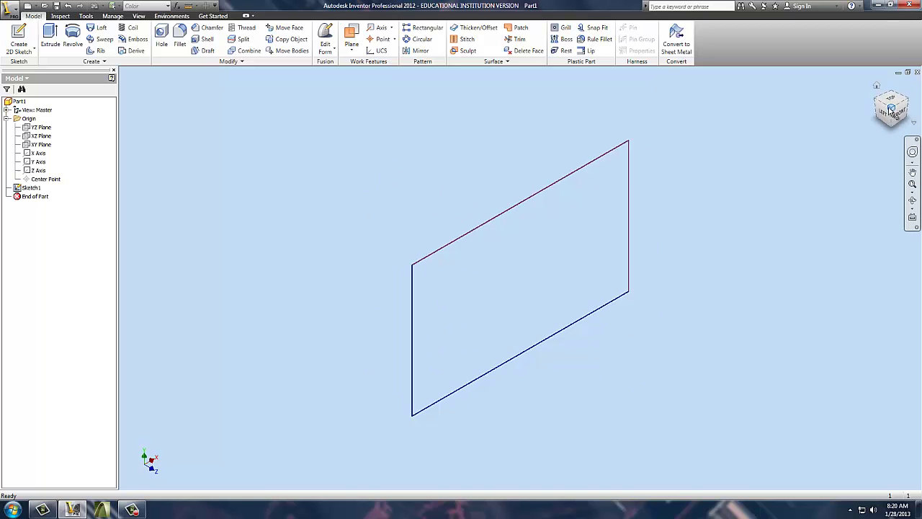
click(879, 104)
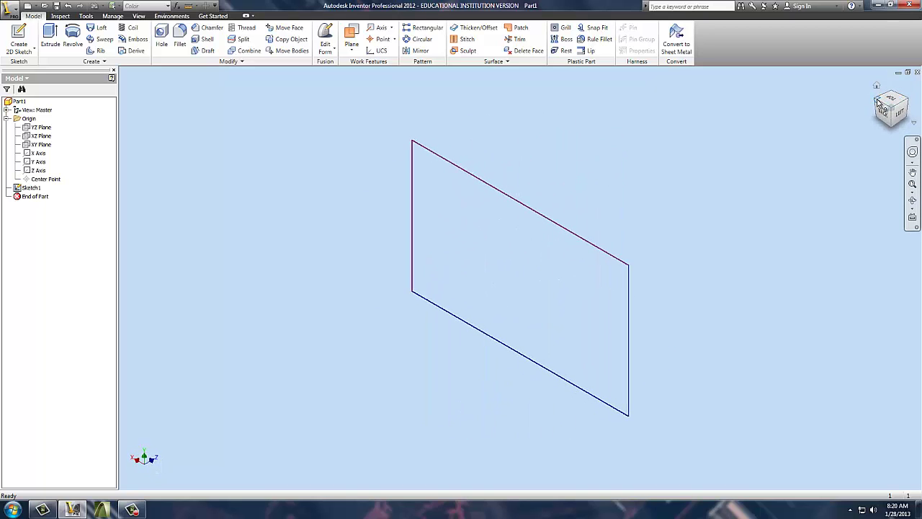
click(878, 104)
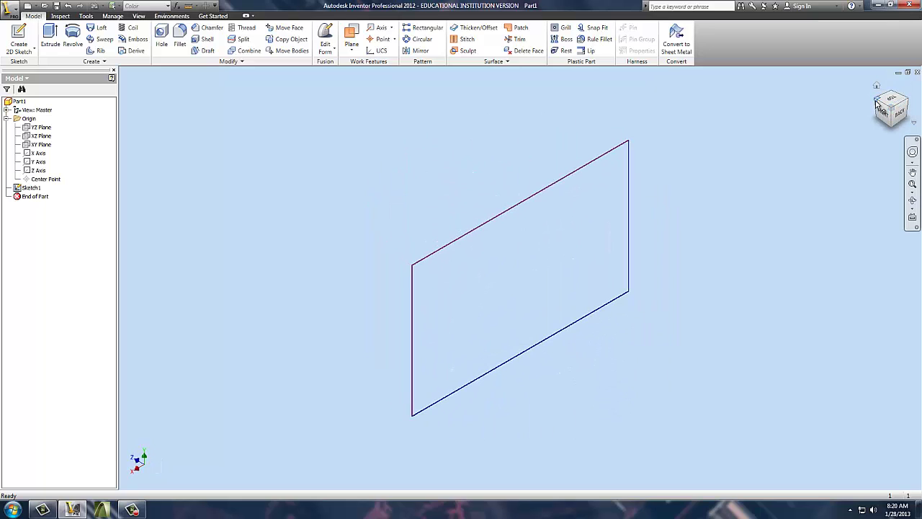
click(879, 104)
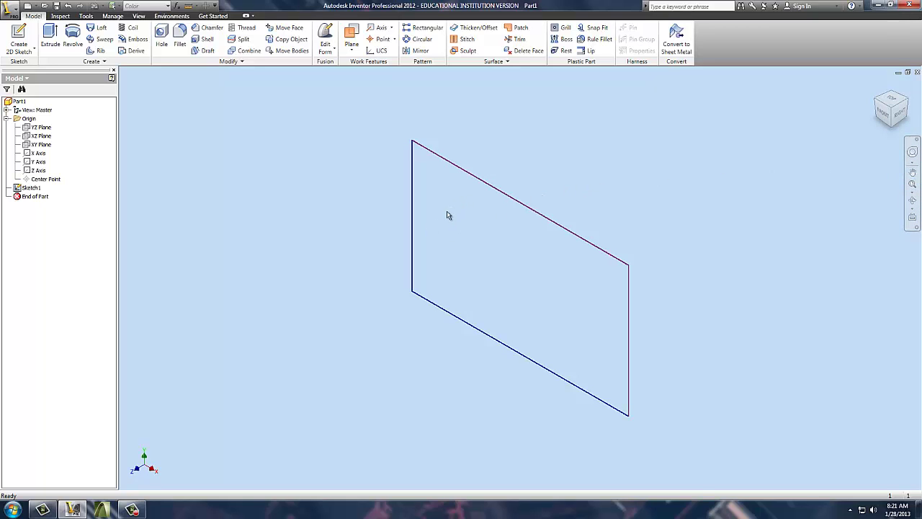
Pan and zoom out so the rectangle sits smaller near the view centre
mouse_move(430, 232)
middle_down()
mouse_move(260, 222)
mouse_move(555, 214)
middle_up()
scroll(560, 216, up, 2)
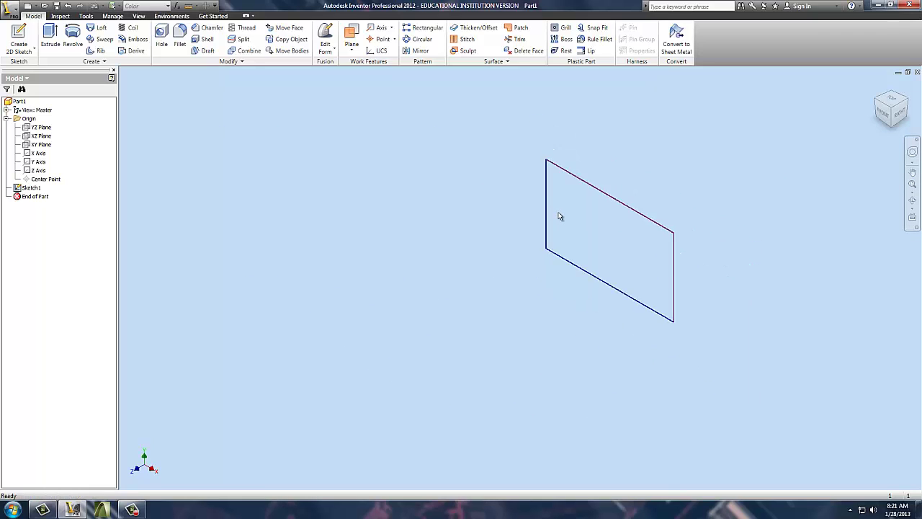
scroll(559, 216, down, 2)
scroll(555, 214, up, 1)
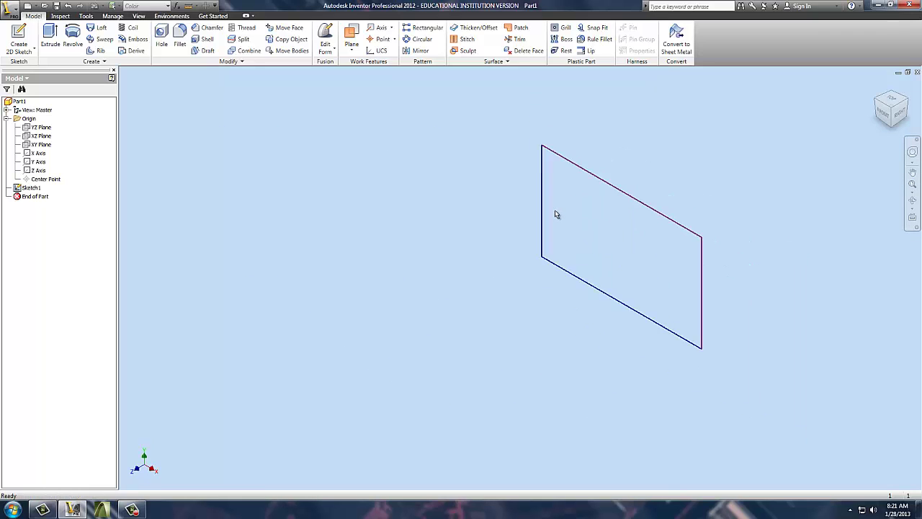
middle_drag(553, 211, 443, 233)
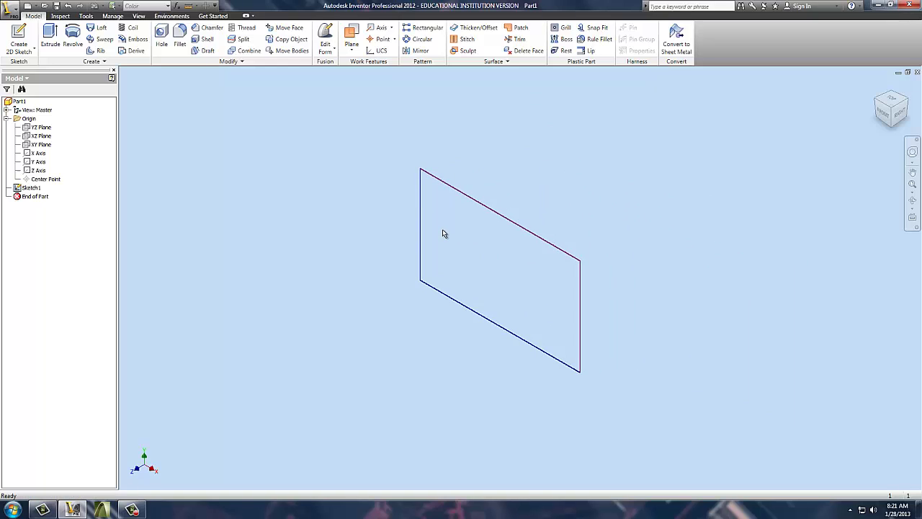